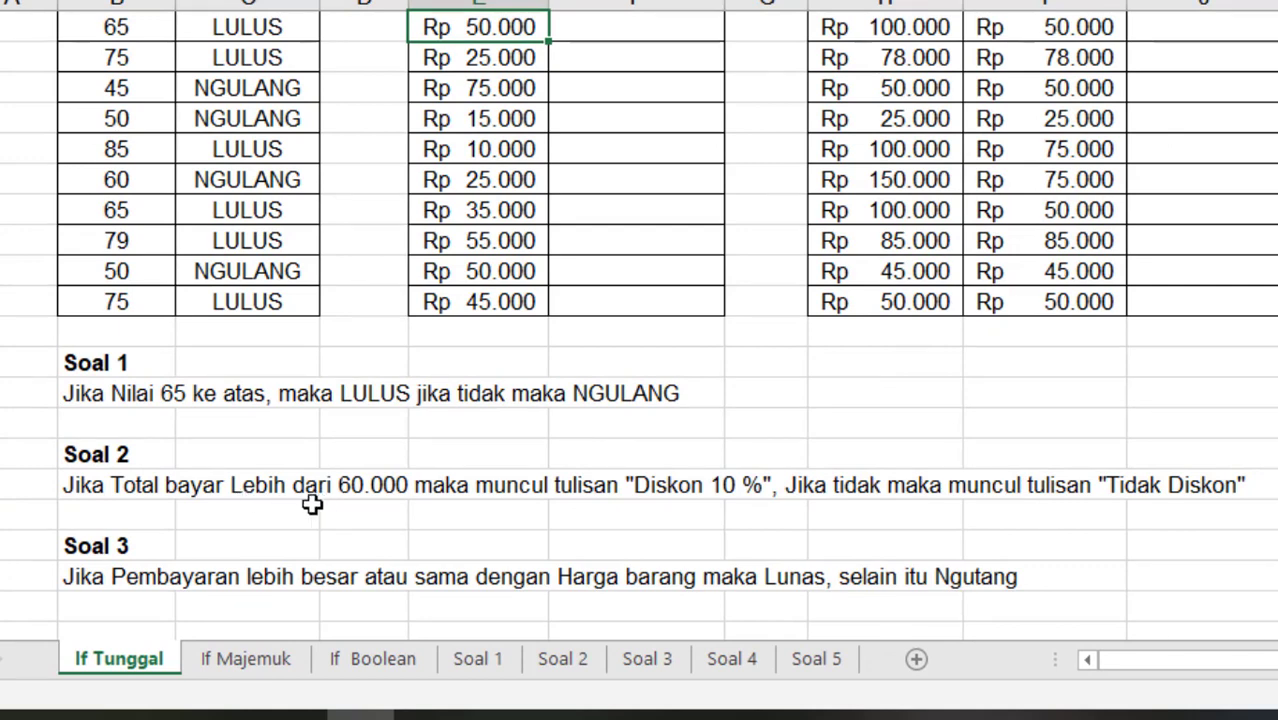
# - Start an IF formula in F7 of the Diskon column with the condition E7>60000
pyautogui.scroll(2, 316, 502)
pyautogui.click(602, 230)
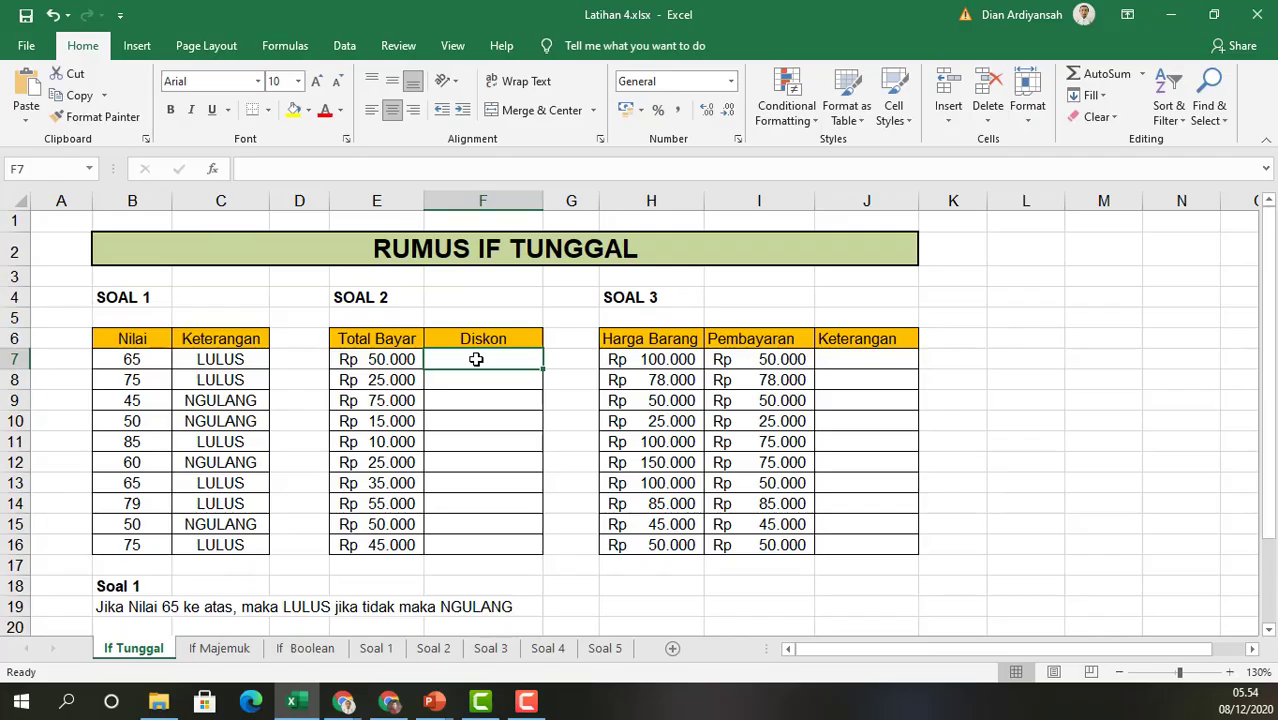
pyautogui.write('=')
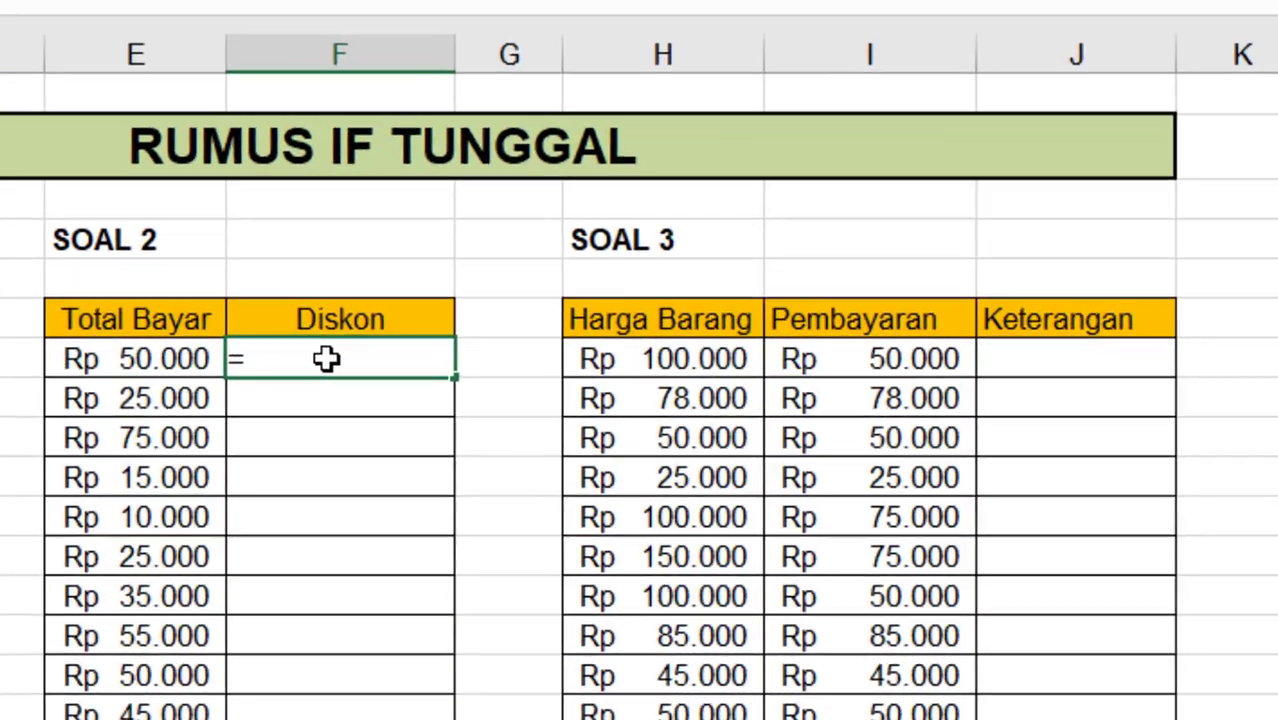
pyautogui.write('IF')
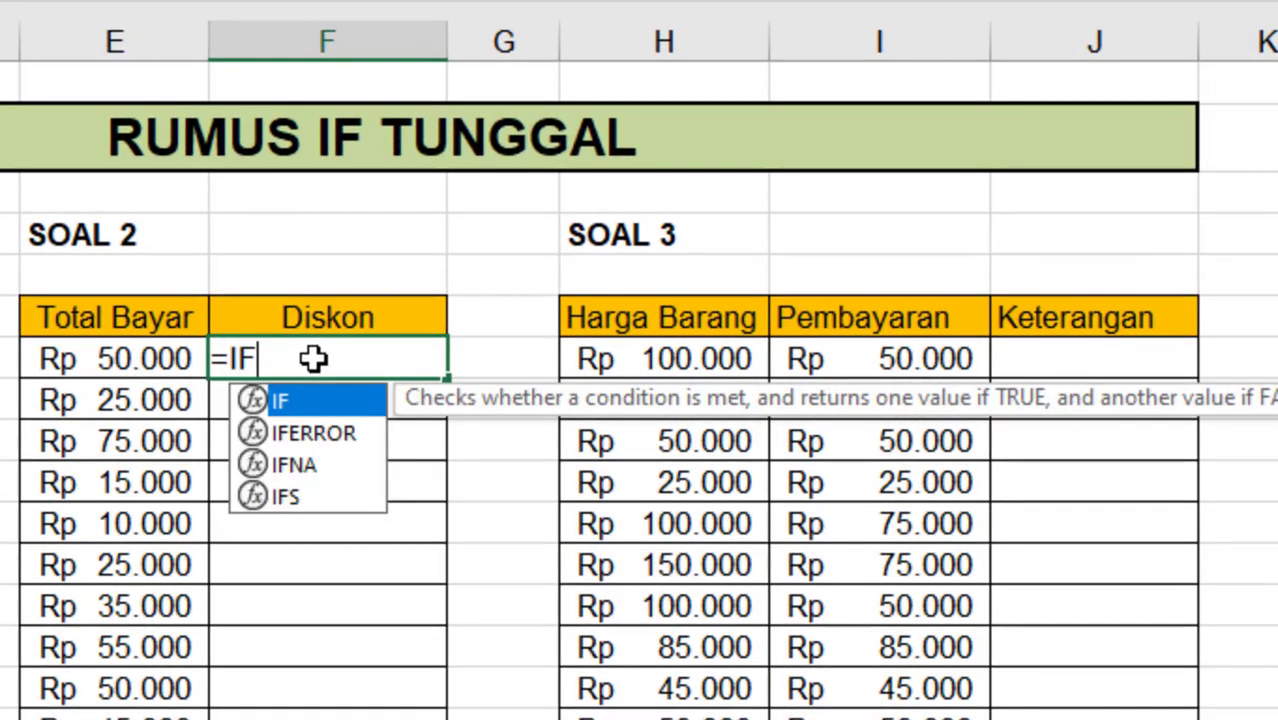
pyautogui.write('(')
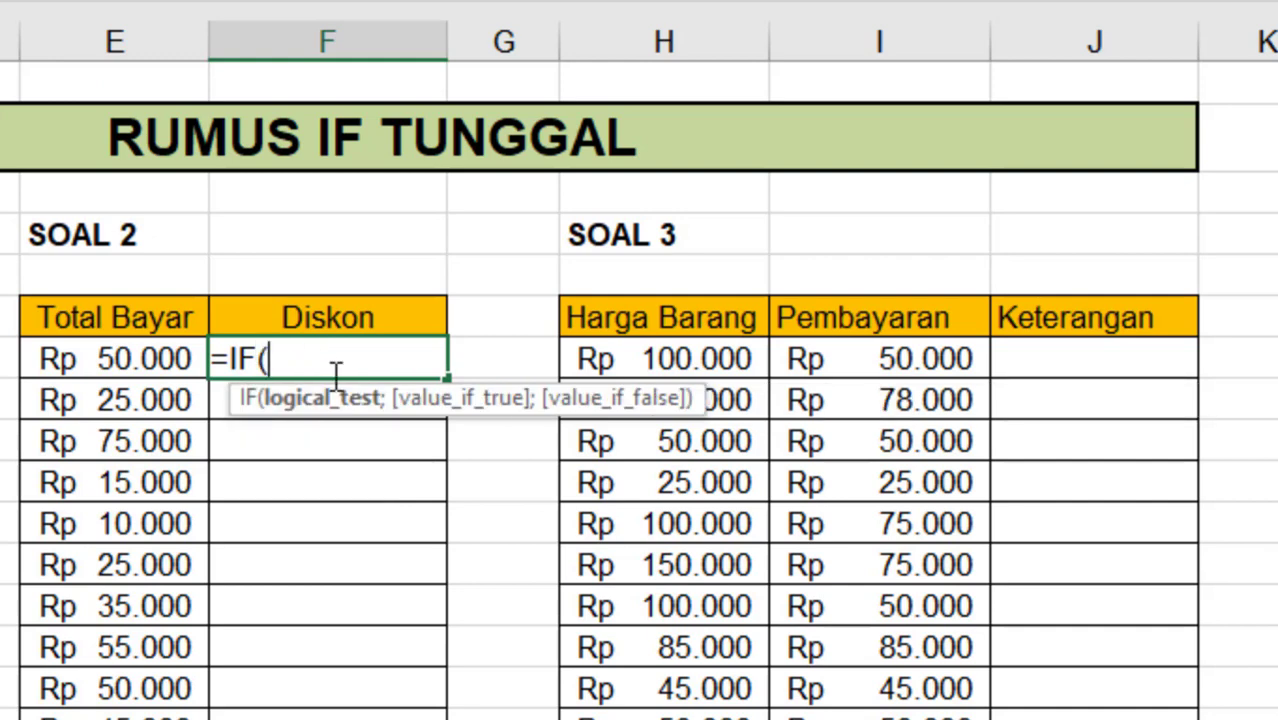
pyautogui.click(175, 358)
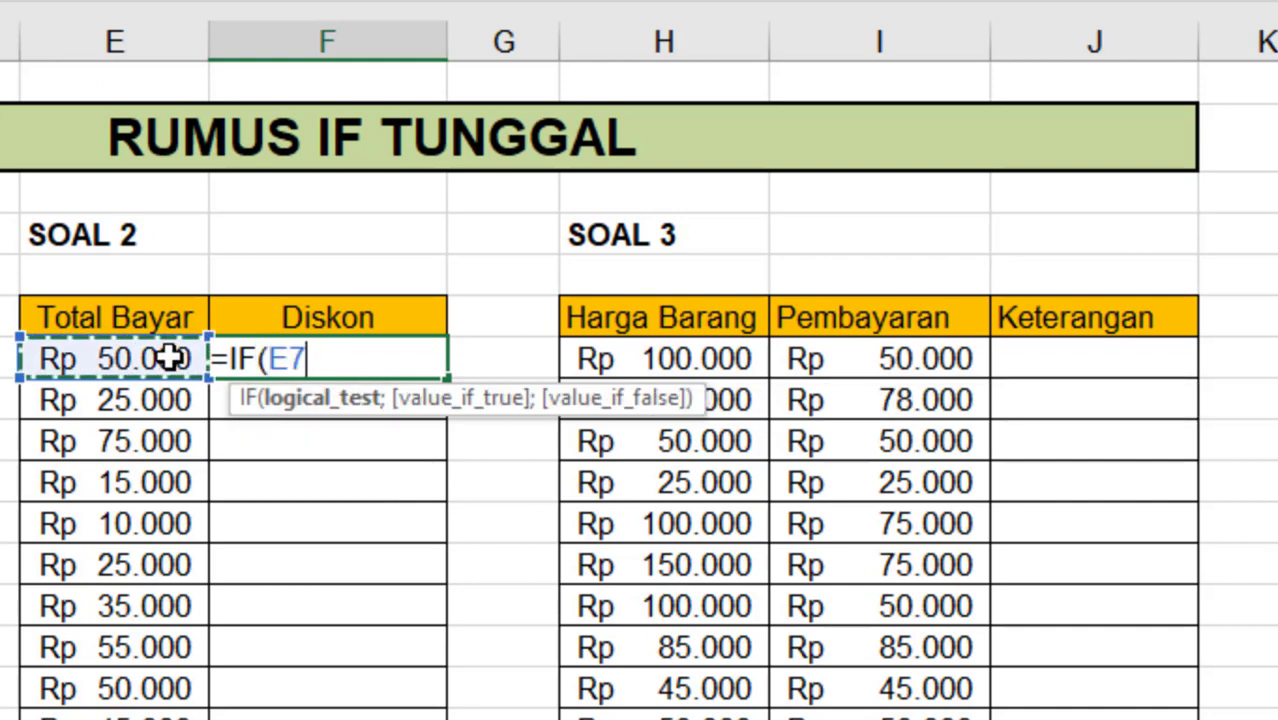
pyautogui.write('>')
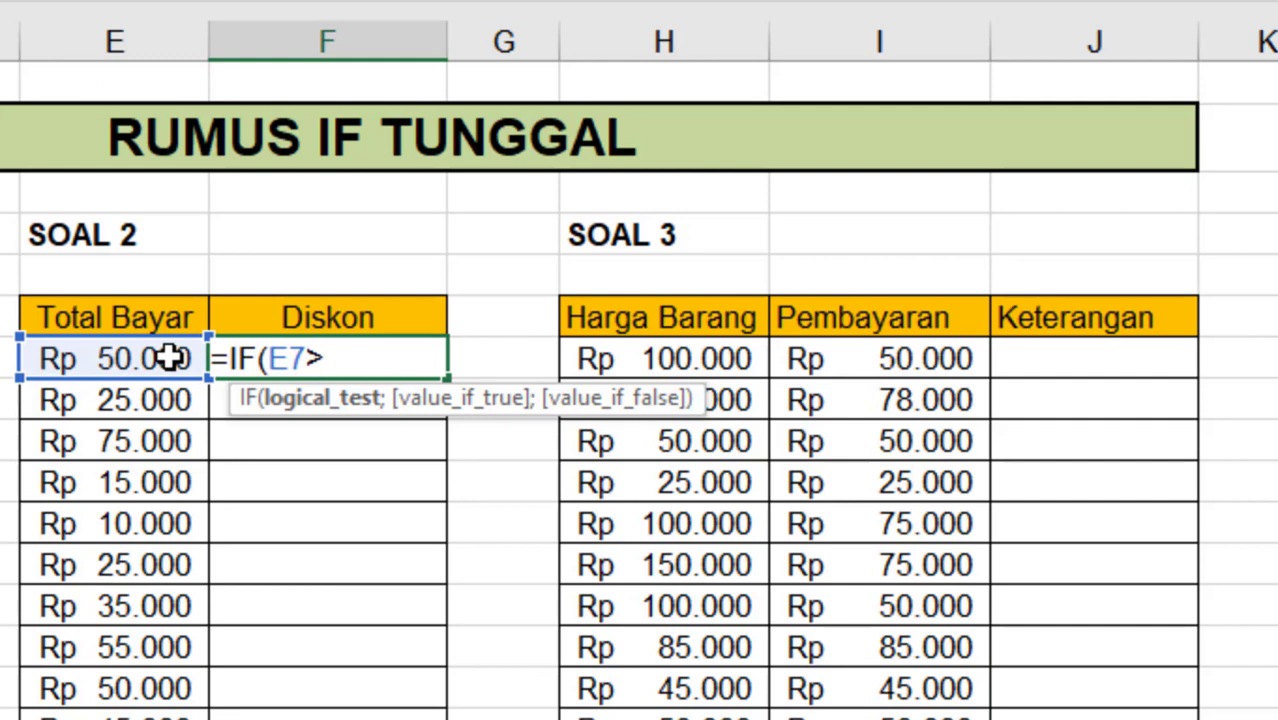
pyautogui.write('60000')
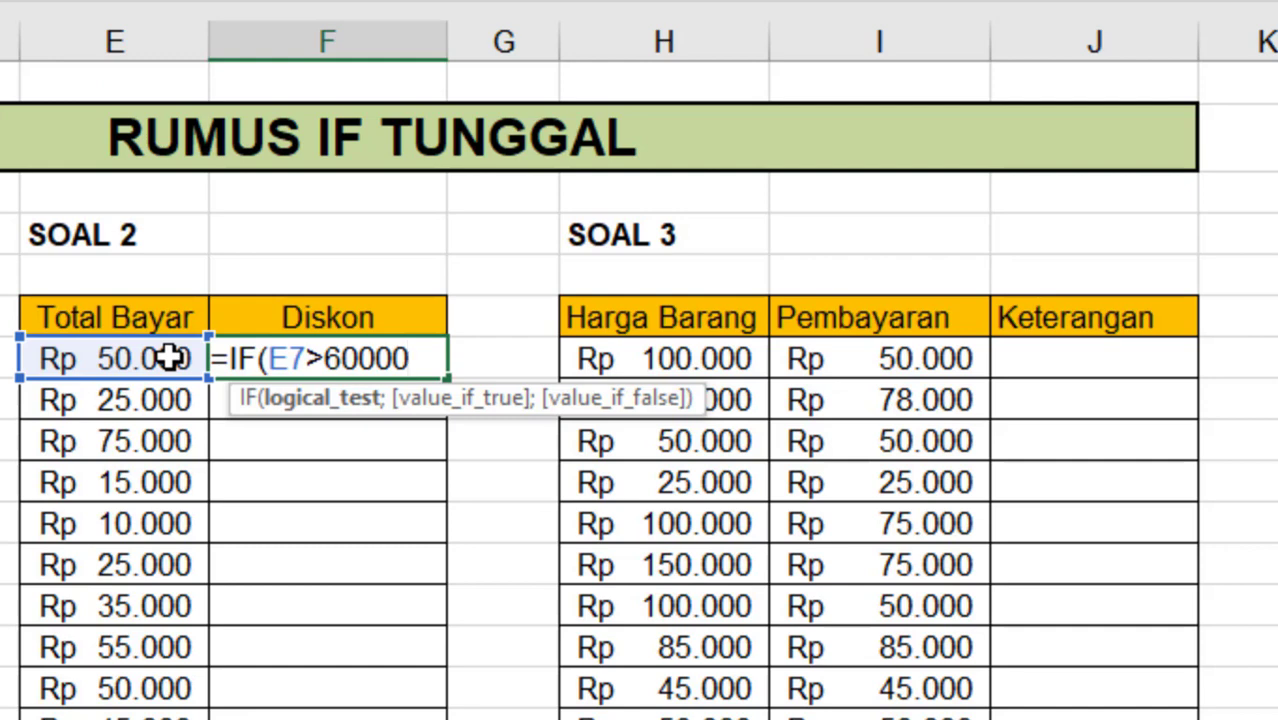
pyautogui.write(';')
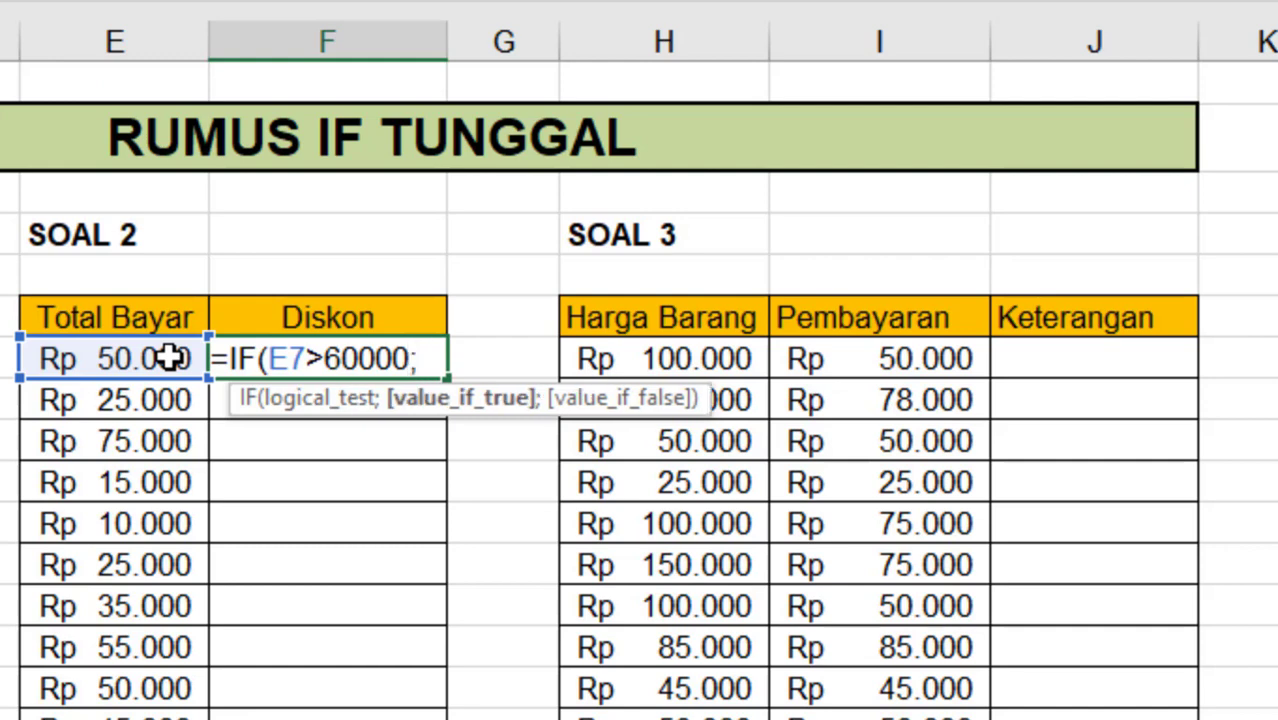
# - Complete the F7 formula to return "DISKON 10%" when the condition is true and "TIDAK DISKON" when it is false
pyautogui.write('"DIS')
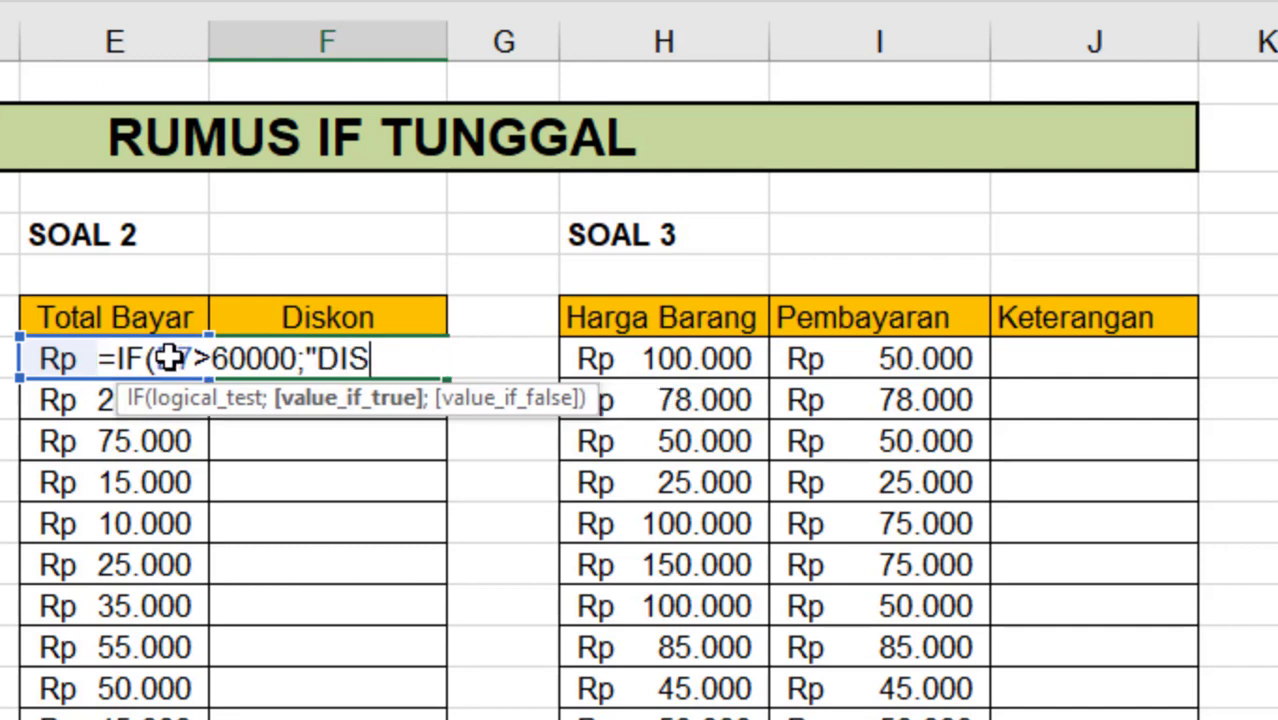
pyautogui.write('KOM')
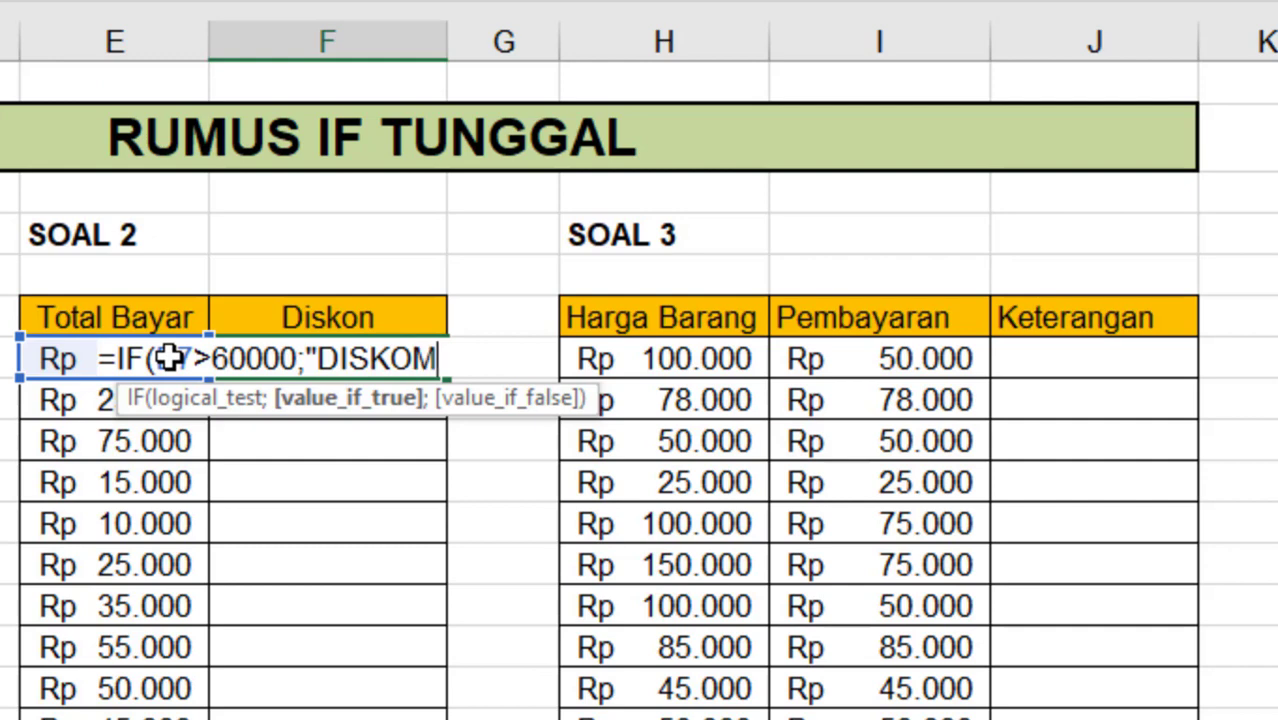
pyautogui.press('BackSpace')
pyautogui.write('N 10')
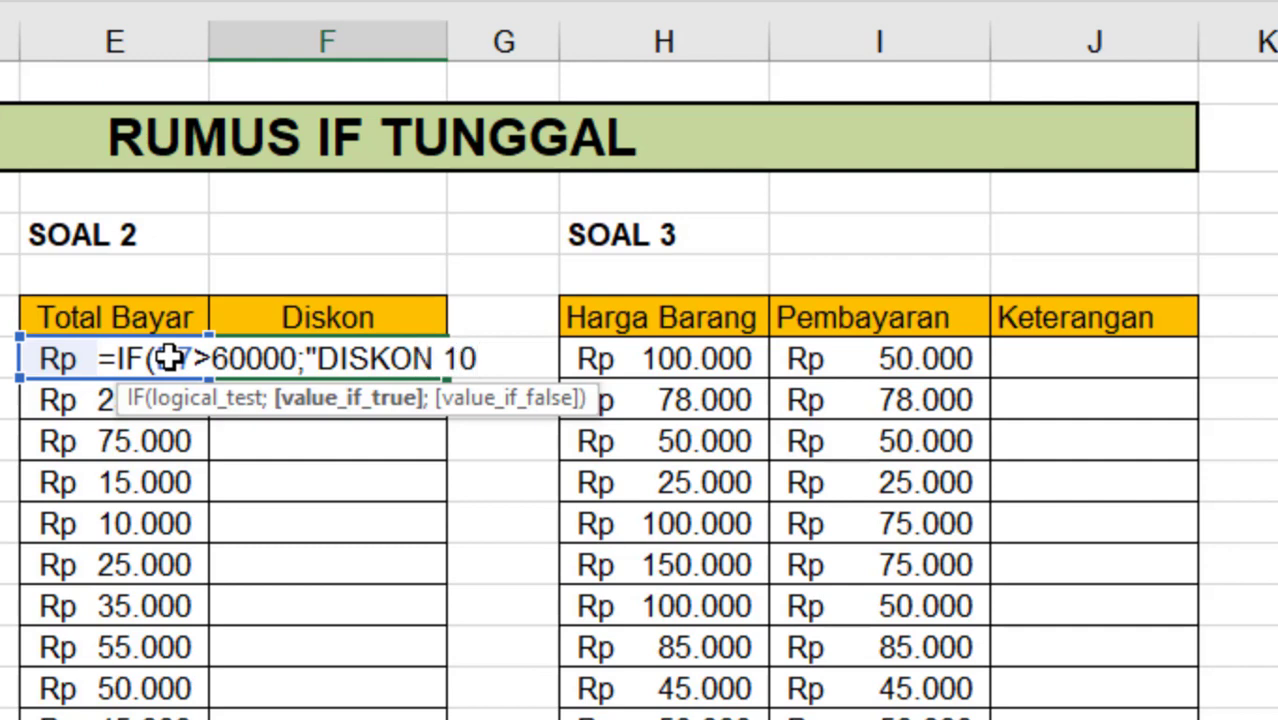
pyautogui.write('%";')
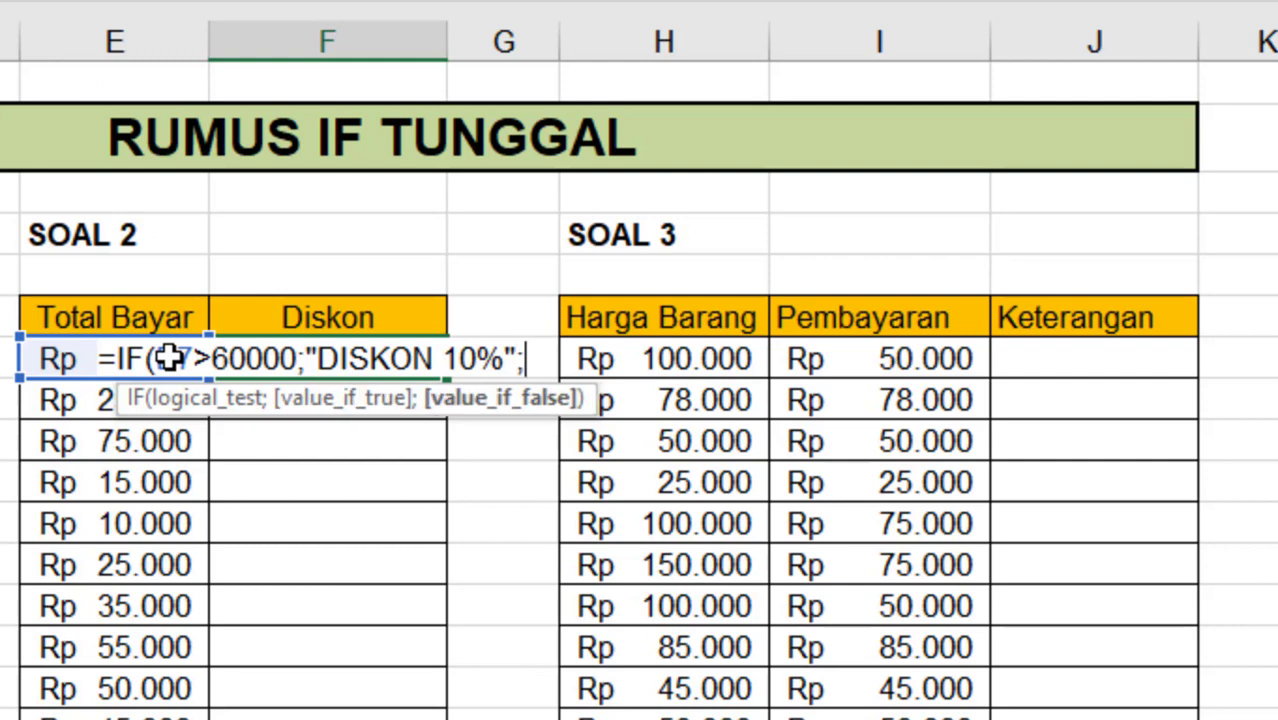
pyautogui.write('"TI')
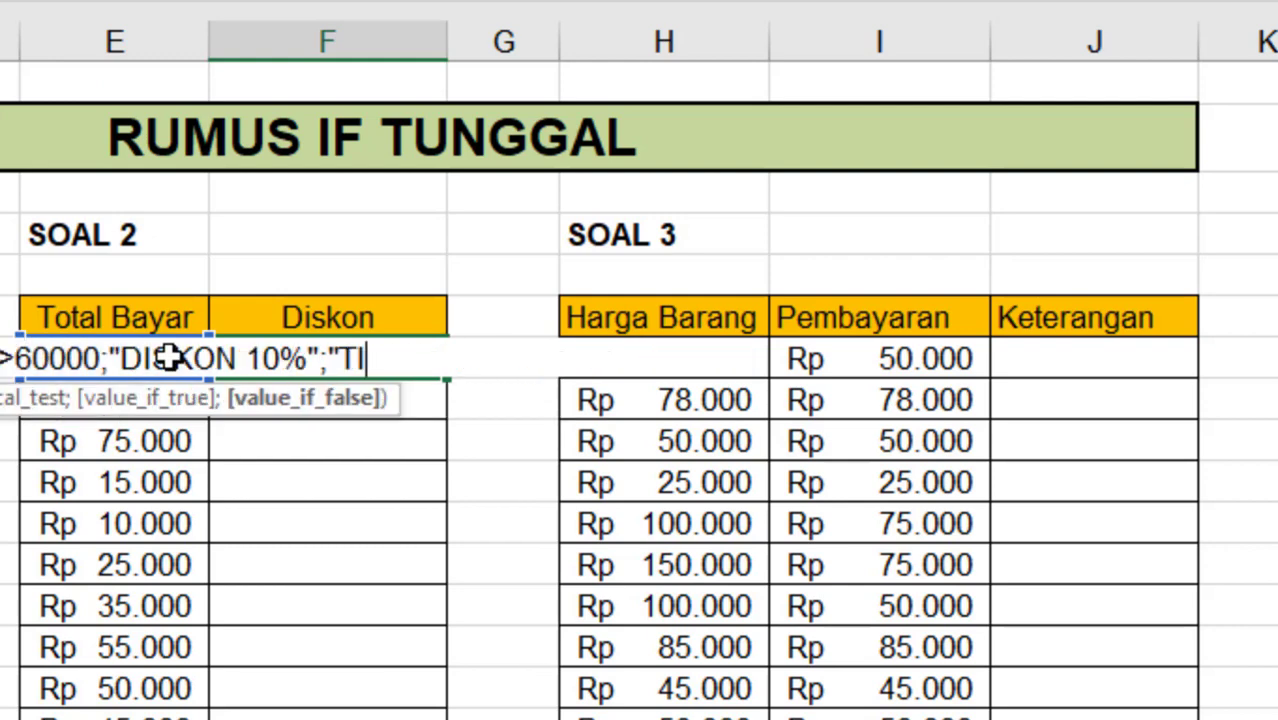
pyautogui.write('DAK DISKON')
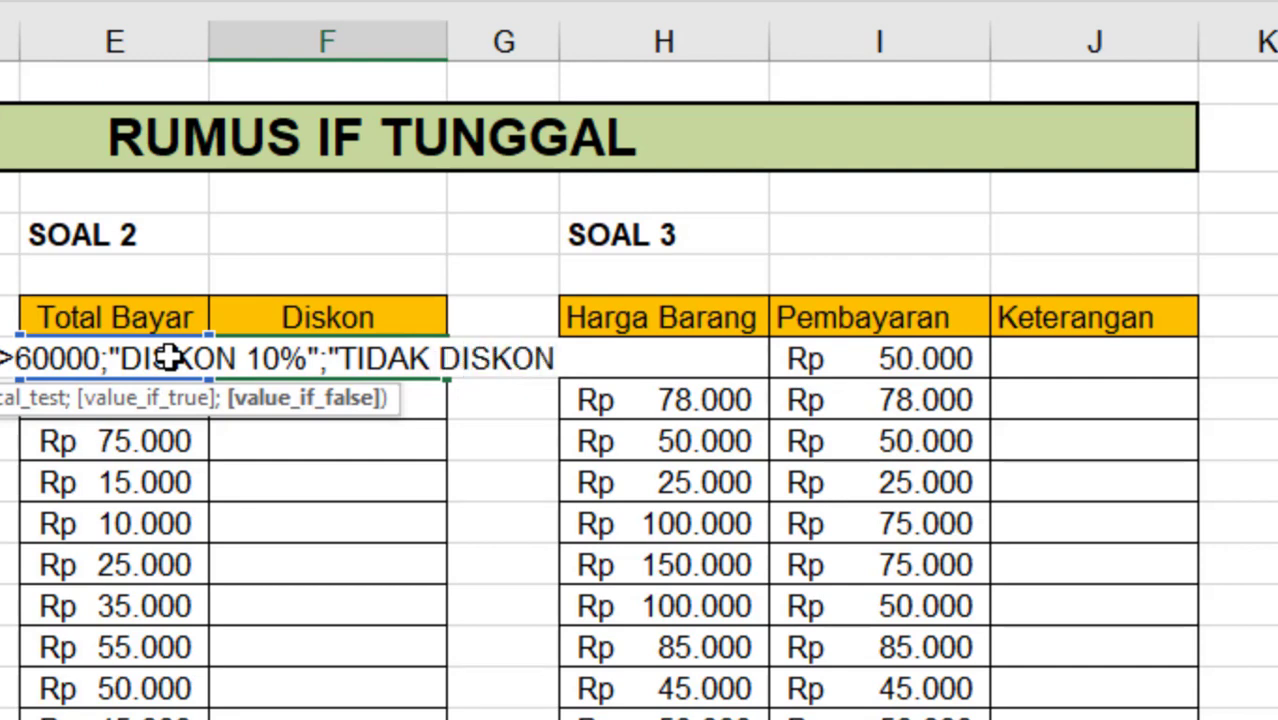
pyautogui.write('")')
pyautogui.press('Return')
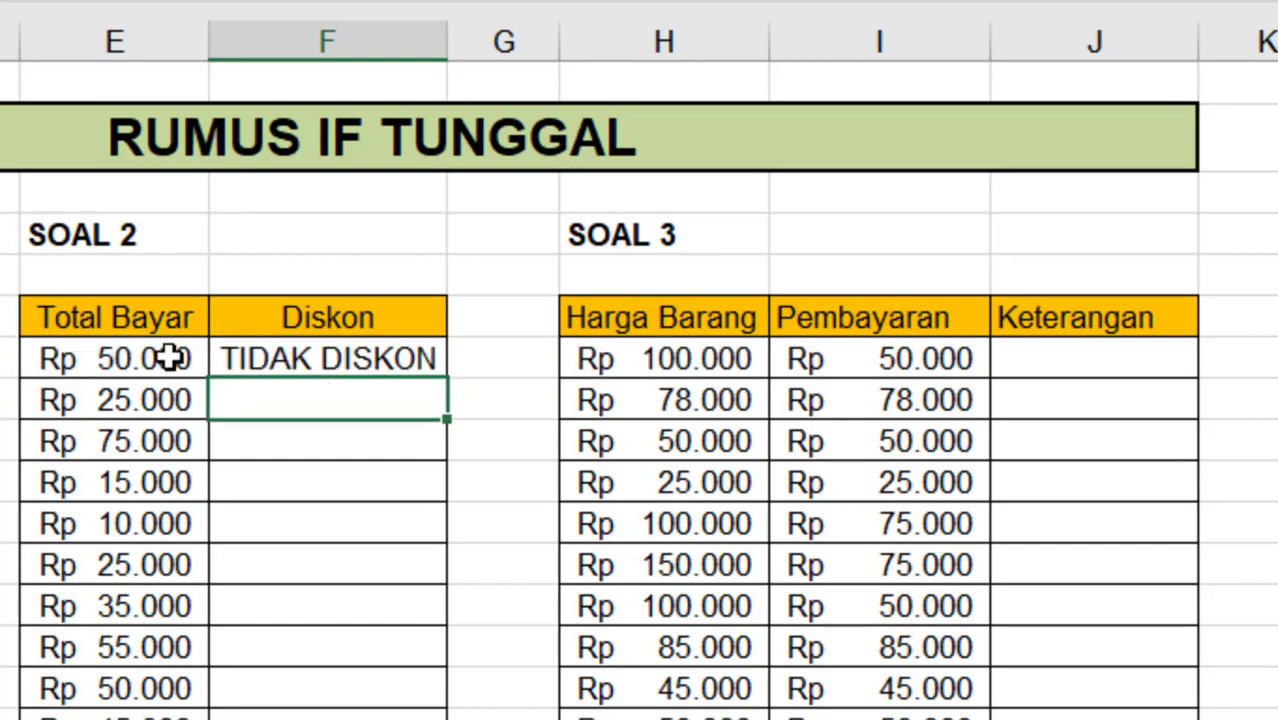
# - Fill the F7 discount formula down the Diskon column through F16
pyautogui.click(245, 360)
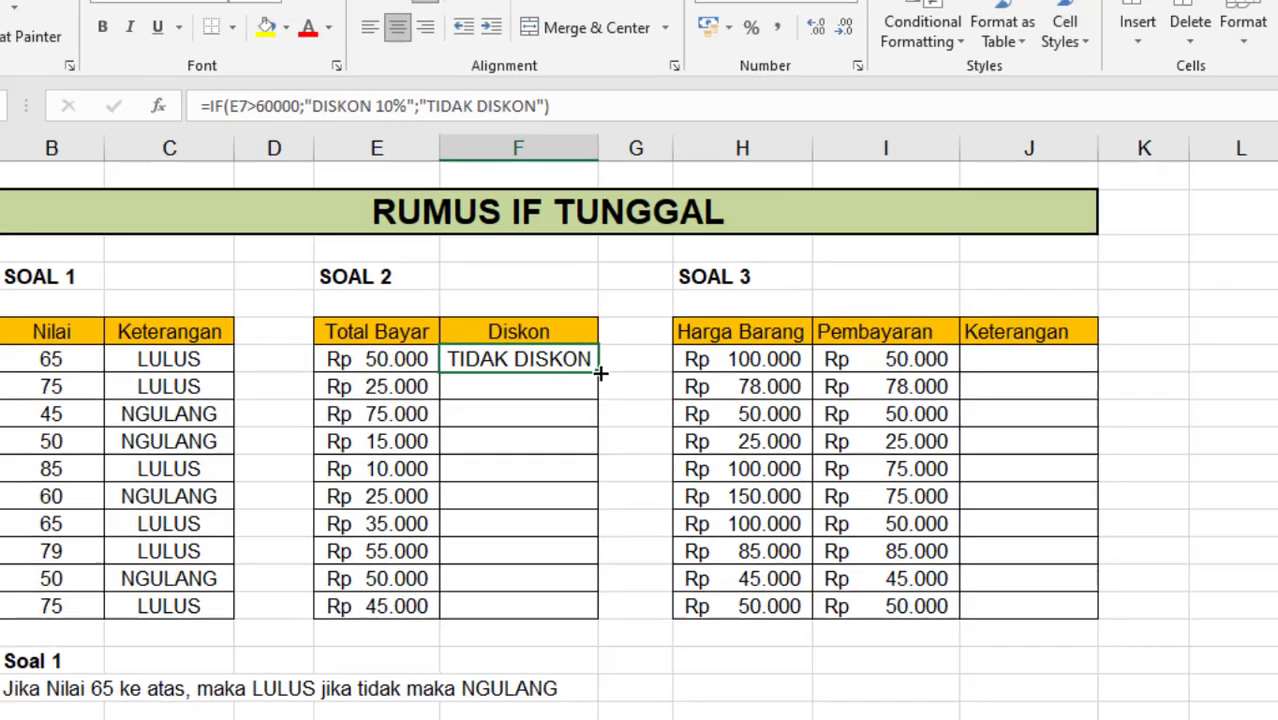
pyautogui.moveTo(600, 372); pyautogui.dragTo(600, 618)
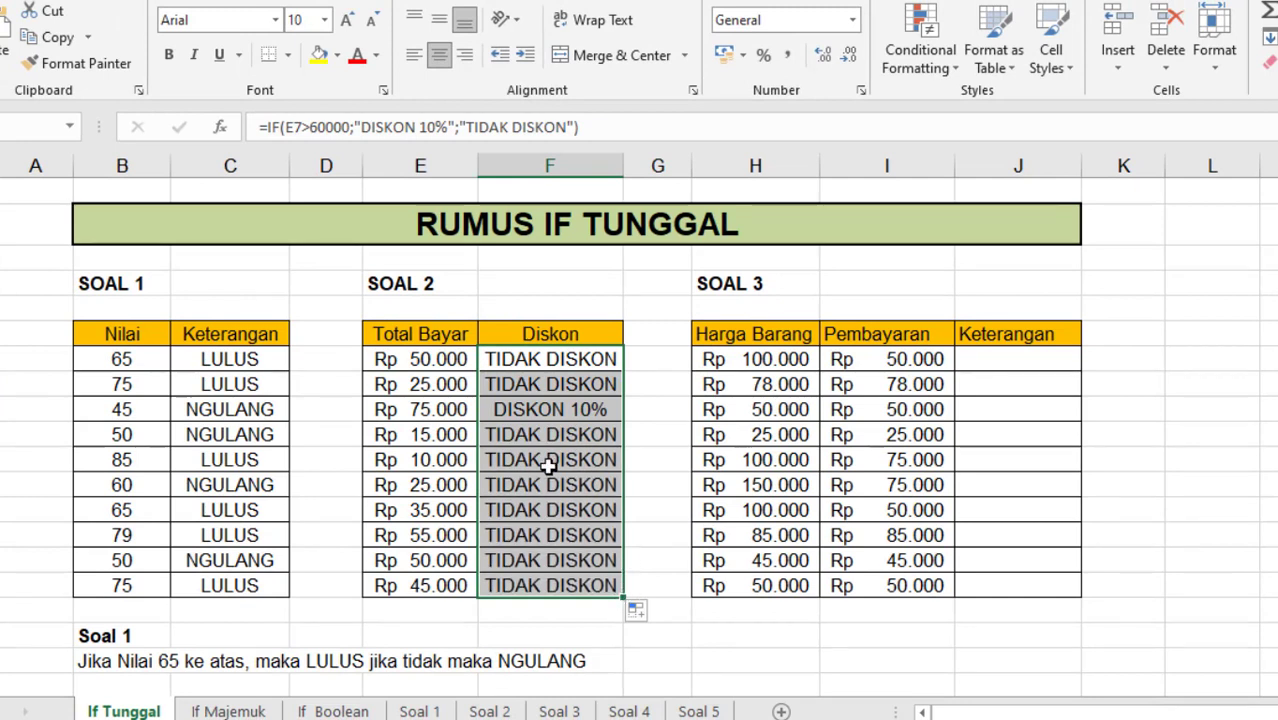
pyautogui.click(655, 410)
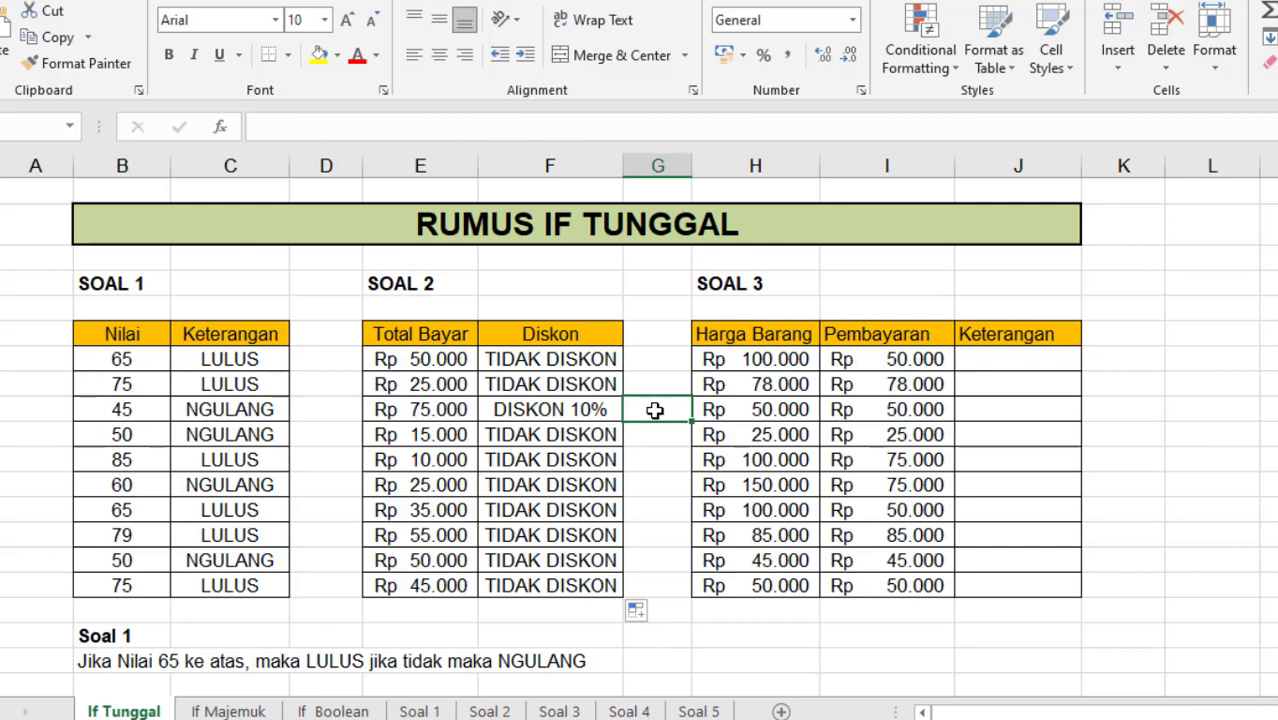
# - Start an IF formula in J16, the last Keterangan row of SOAL 3, with the condition I16>=H16
pyautogui.click(798, 334)
pyautogui.click(856, 334)
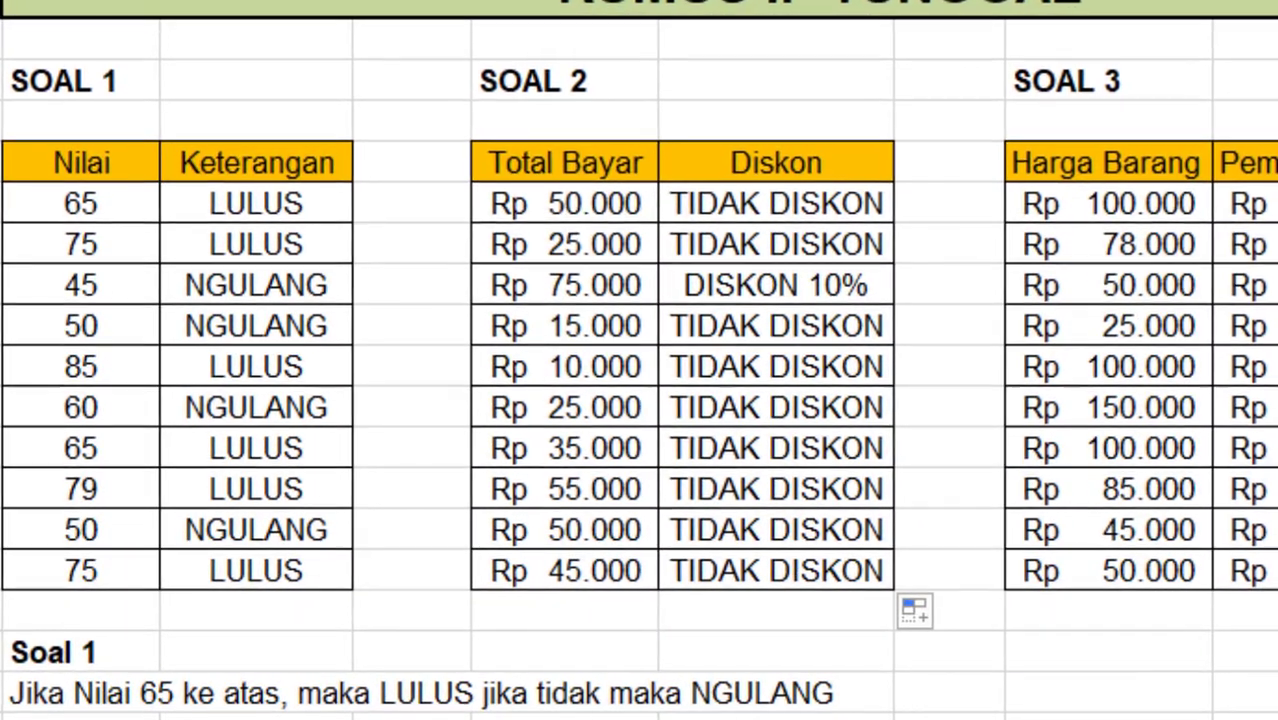
pyautogui.scroll(-3, 98, 565)
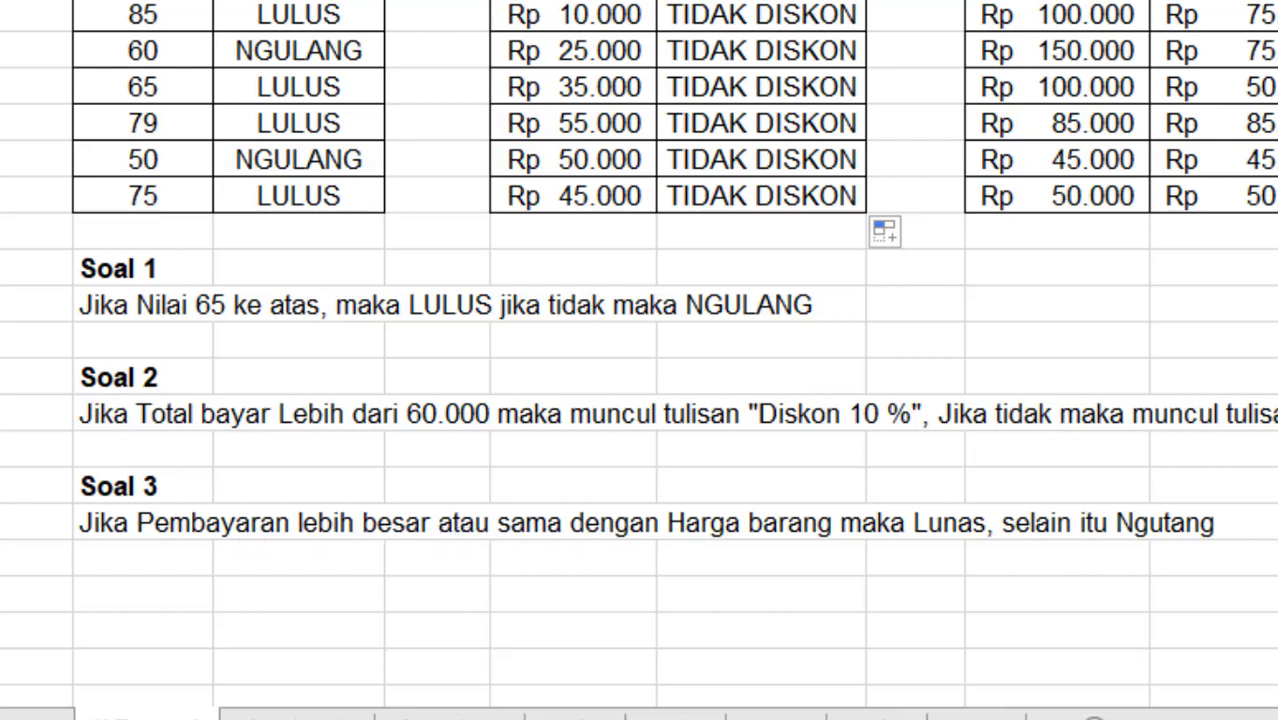
pyautogui.press('Escape')
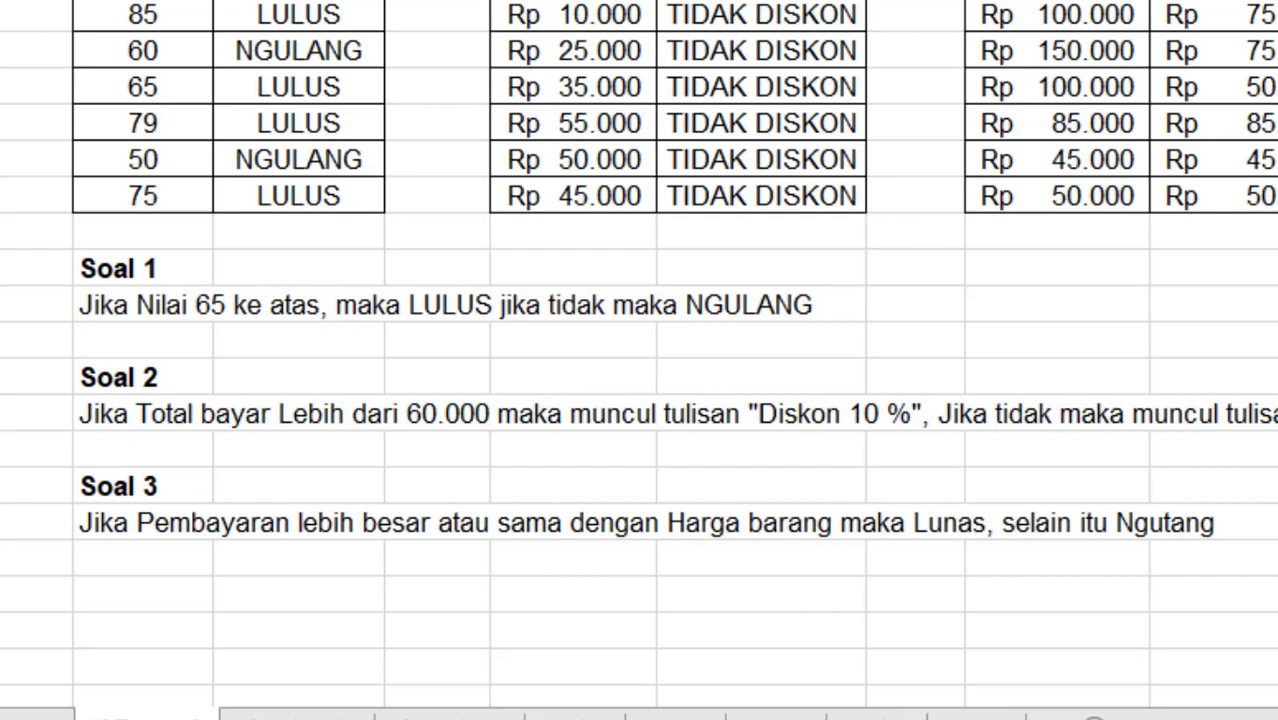
pyautogui.write('=if')
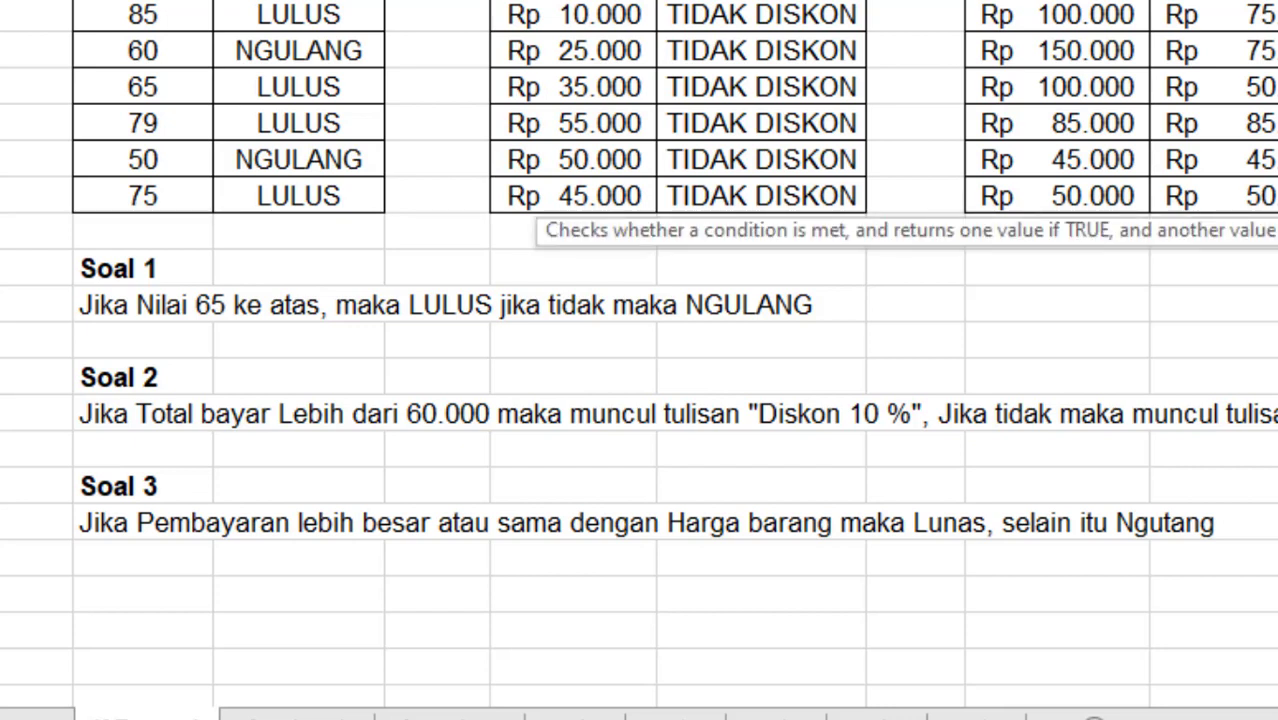
pyautogui.press('Tab')
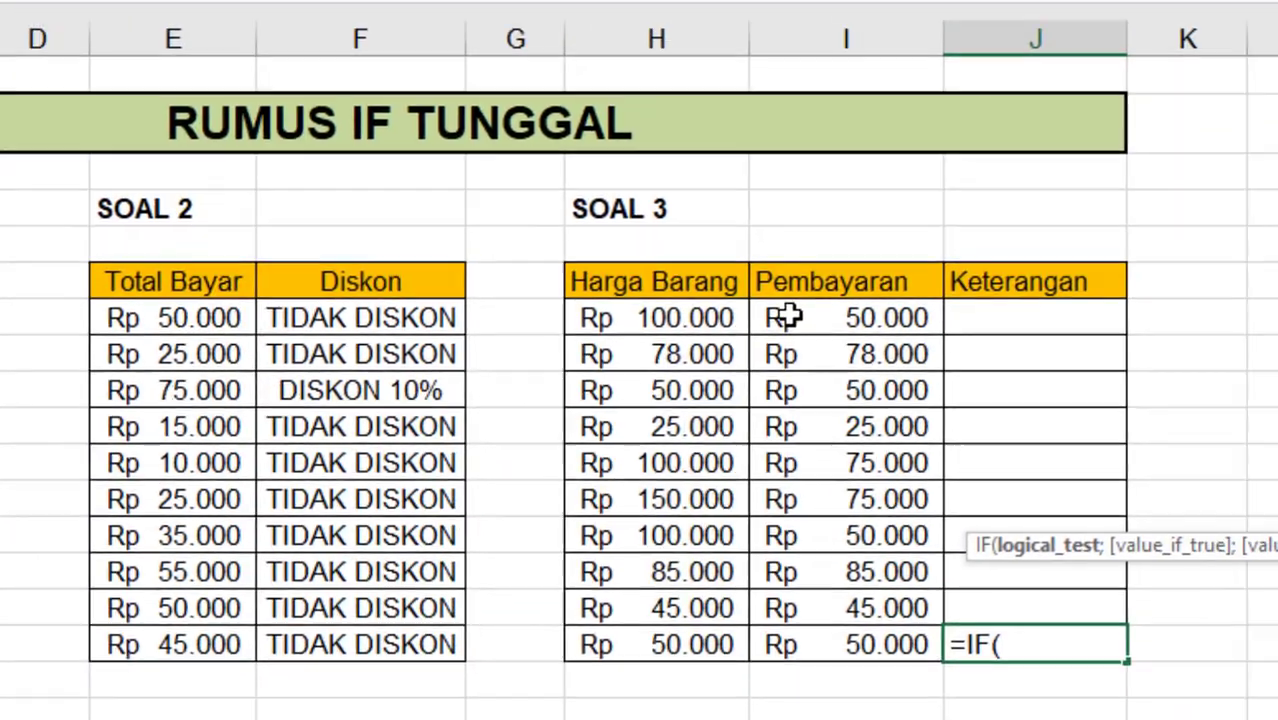
pyautogui.scroll(-3, 861, 298)
pyautogui.click(864, 293)
pyautogui.write('>')
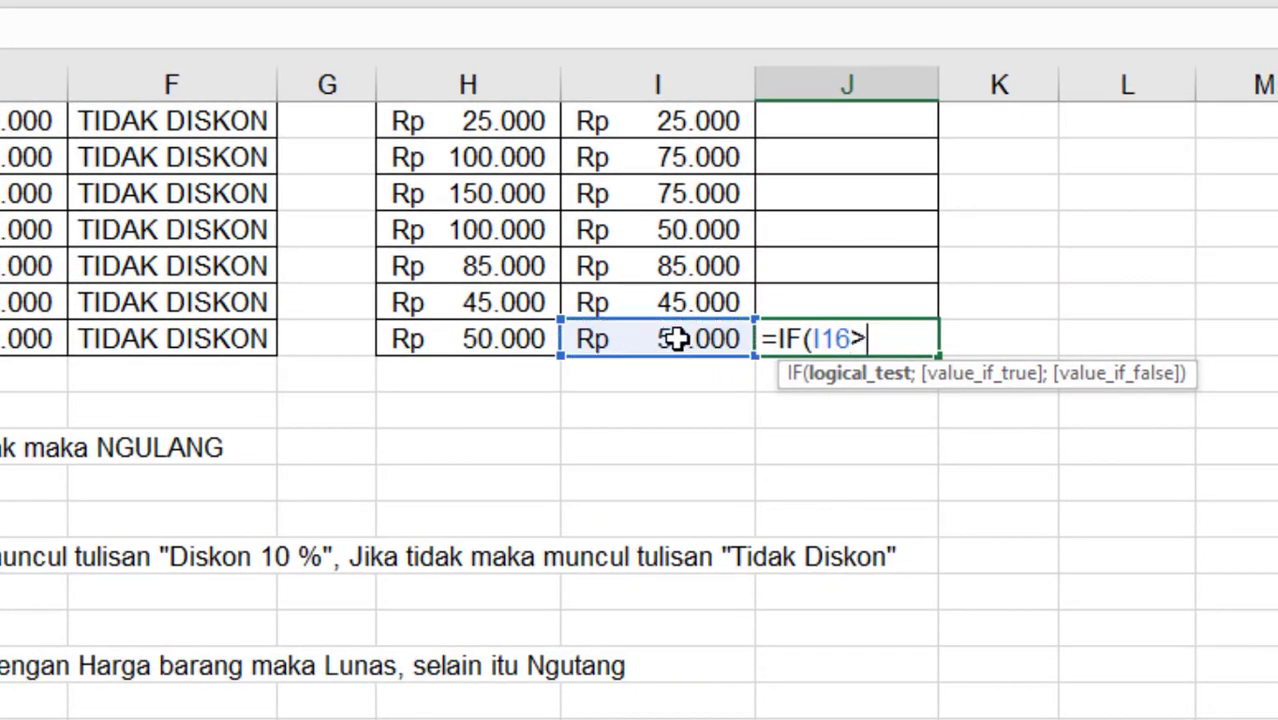
pyautogui.write('=')
pyautogui.click(503, 339)
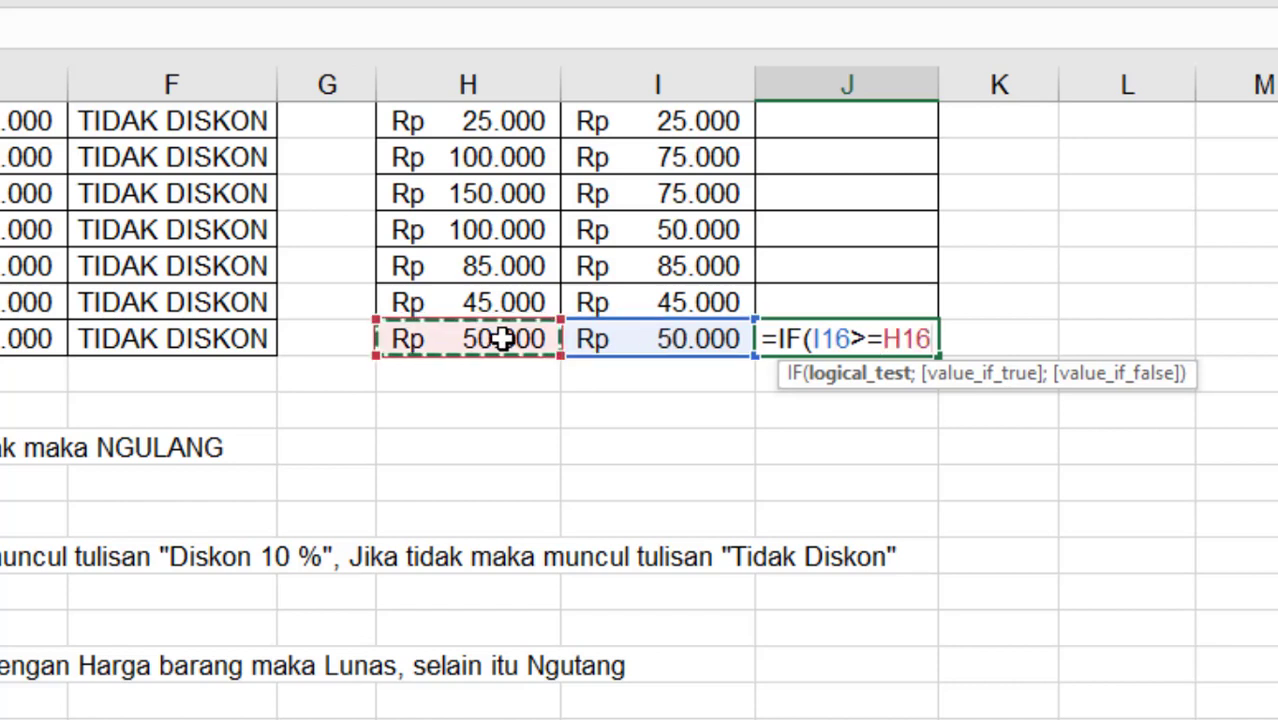
pyautogui.write(';')
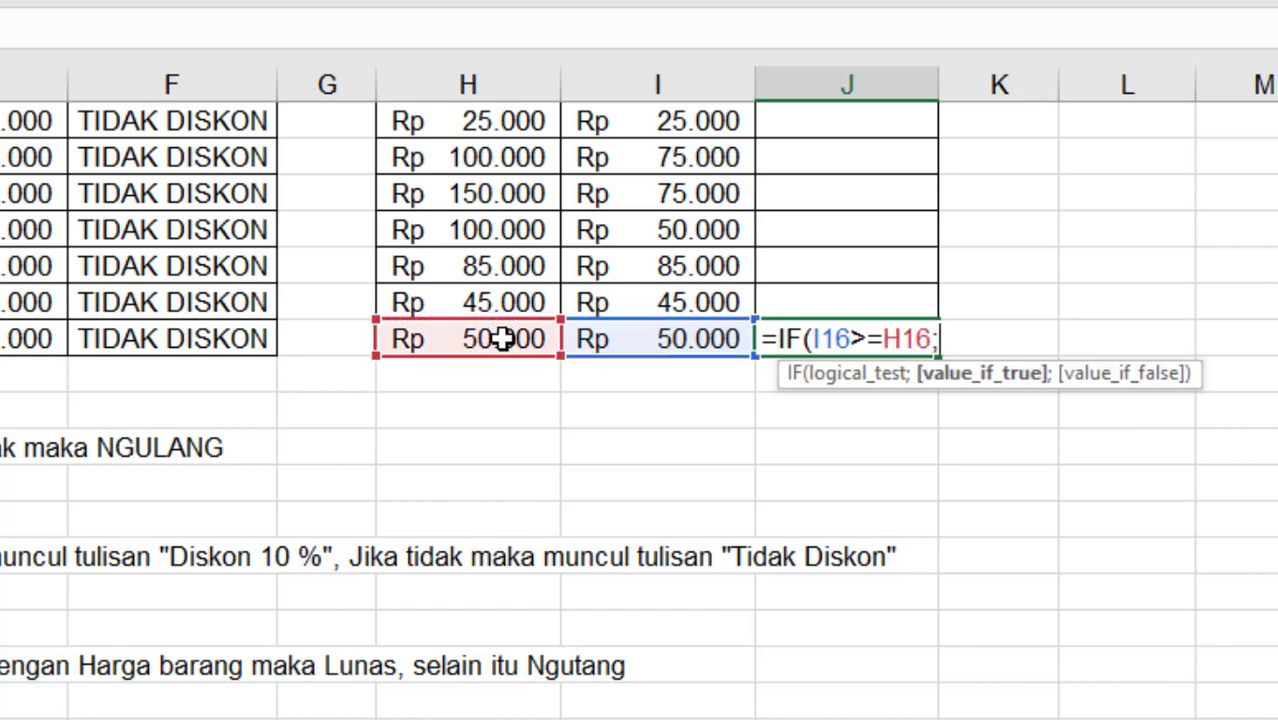
# - Complete the J16 formula to return "LUNAS" when the condition is true and "NGUTANG" when it is false
pyautogui.write('"lu')
pyautogui.press('BackSpace')
pyautogui.press('BackSpace')
pyautogui.write('LUNAS')
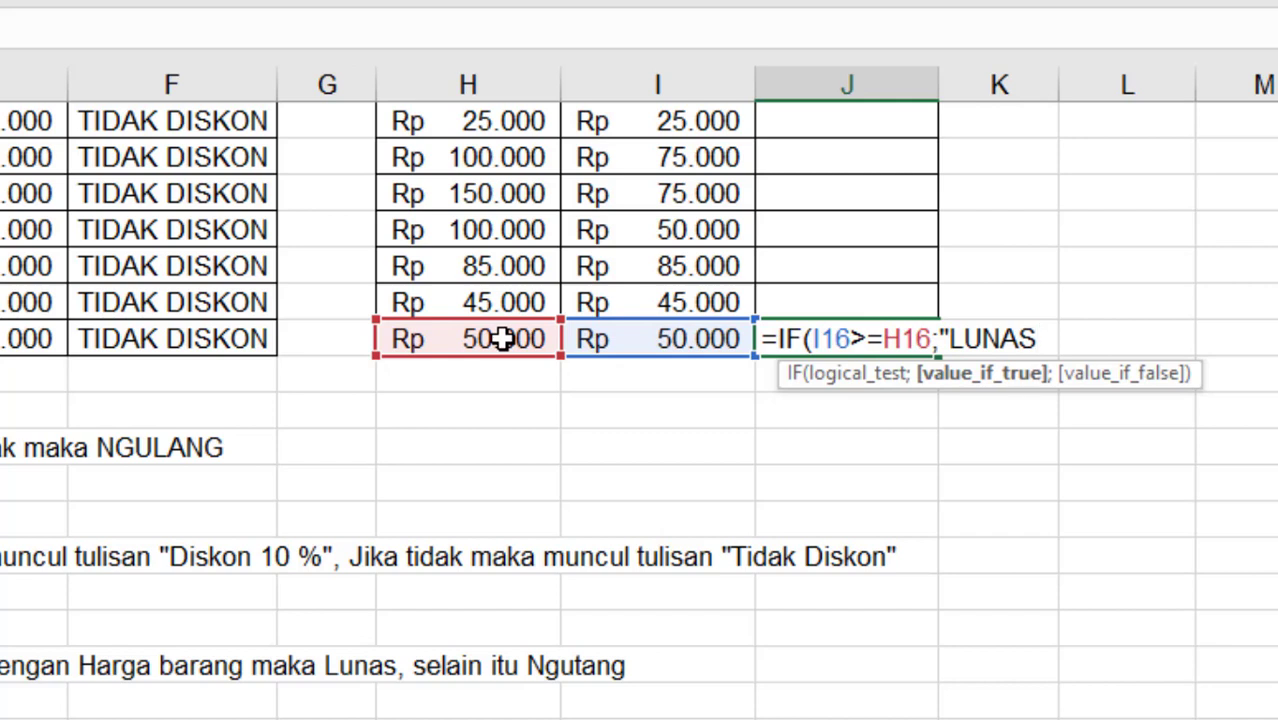
pyautogui.write('";')
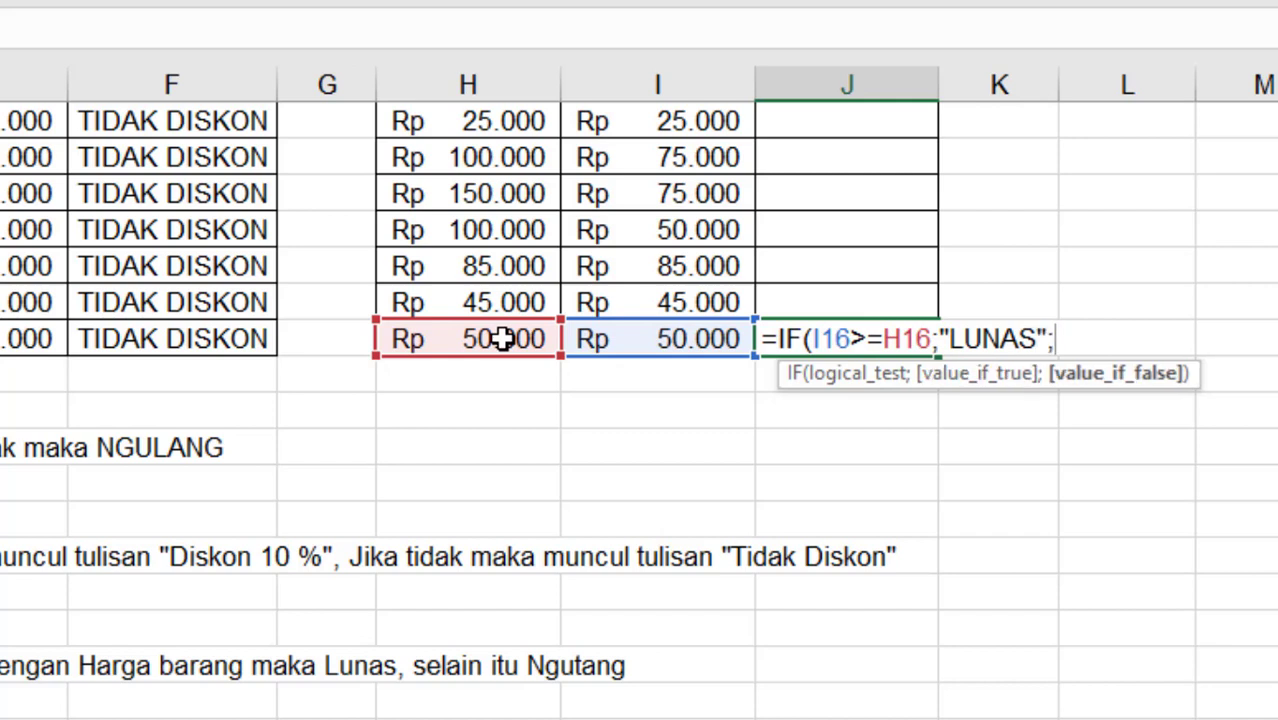
pyautogui.write('"NGUTANG')
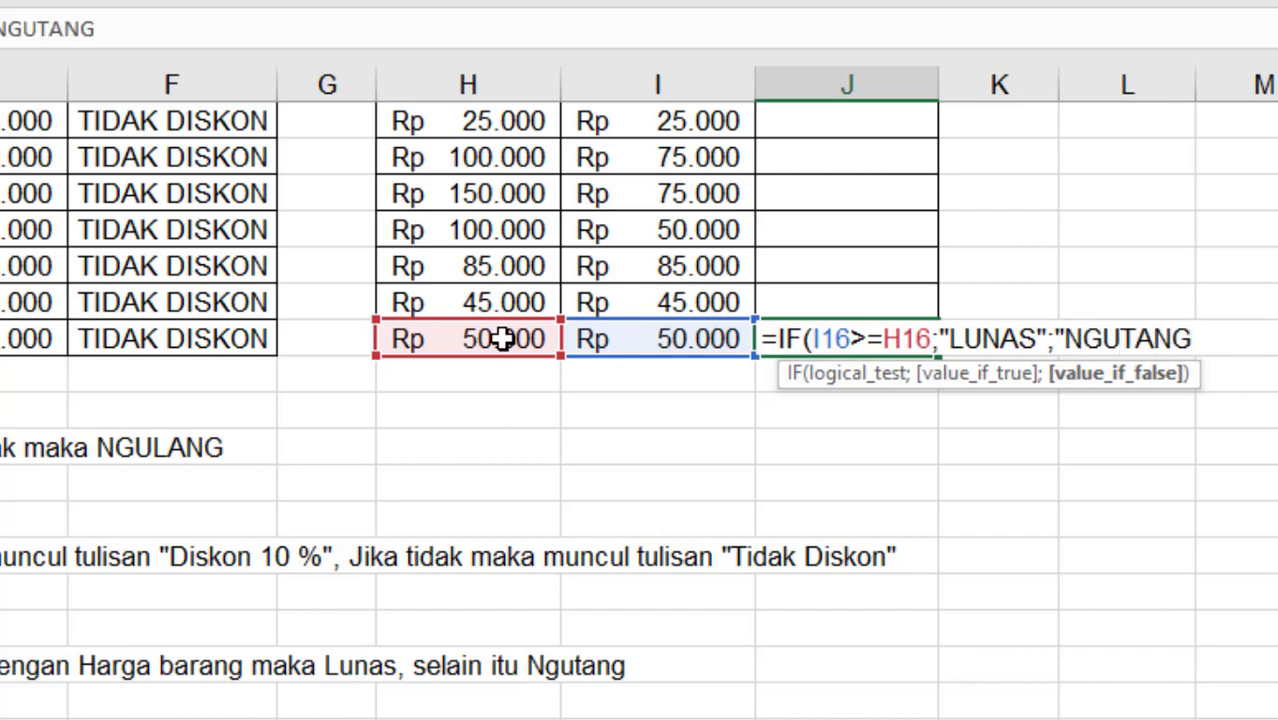
pyautogui.write('"')
pyautogui.press('Return')
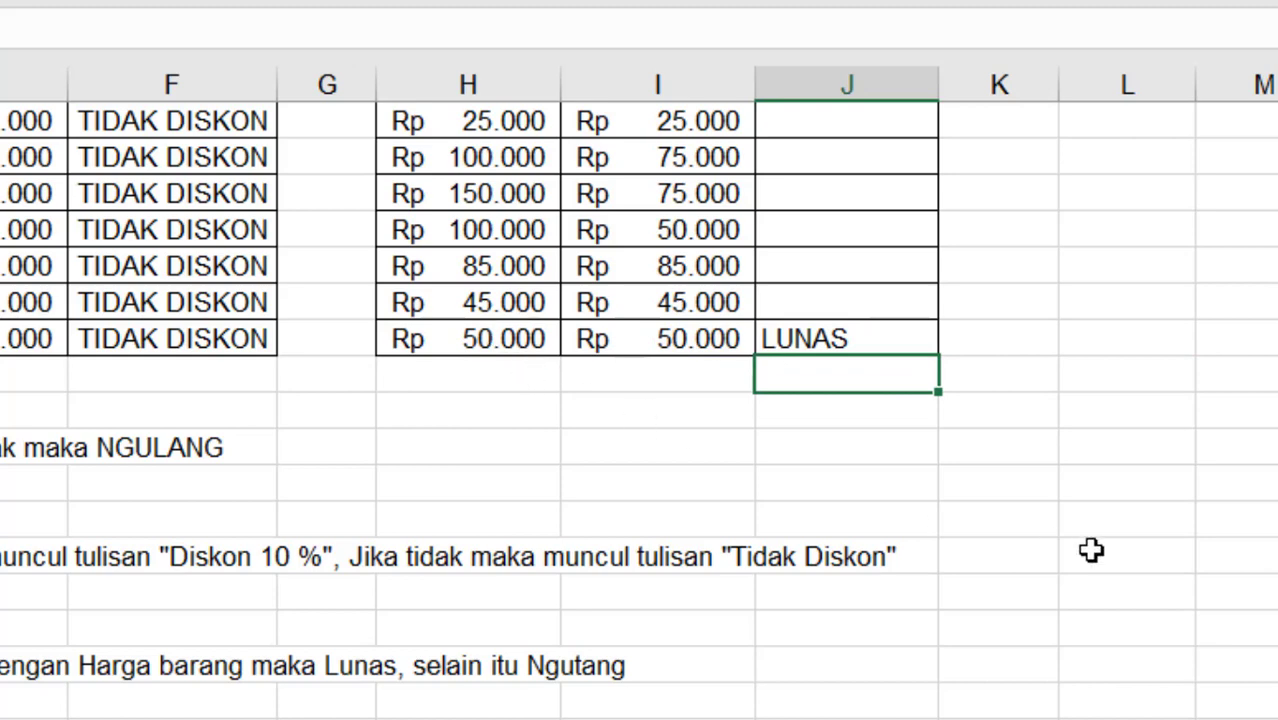
# - Fill the J16 payment status formula up the Keterangan column of SOAL 3 to J7
pyautogui.scroll(2, 1095, 550)
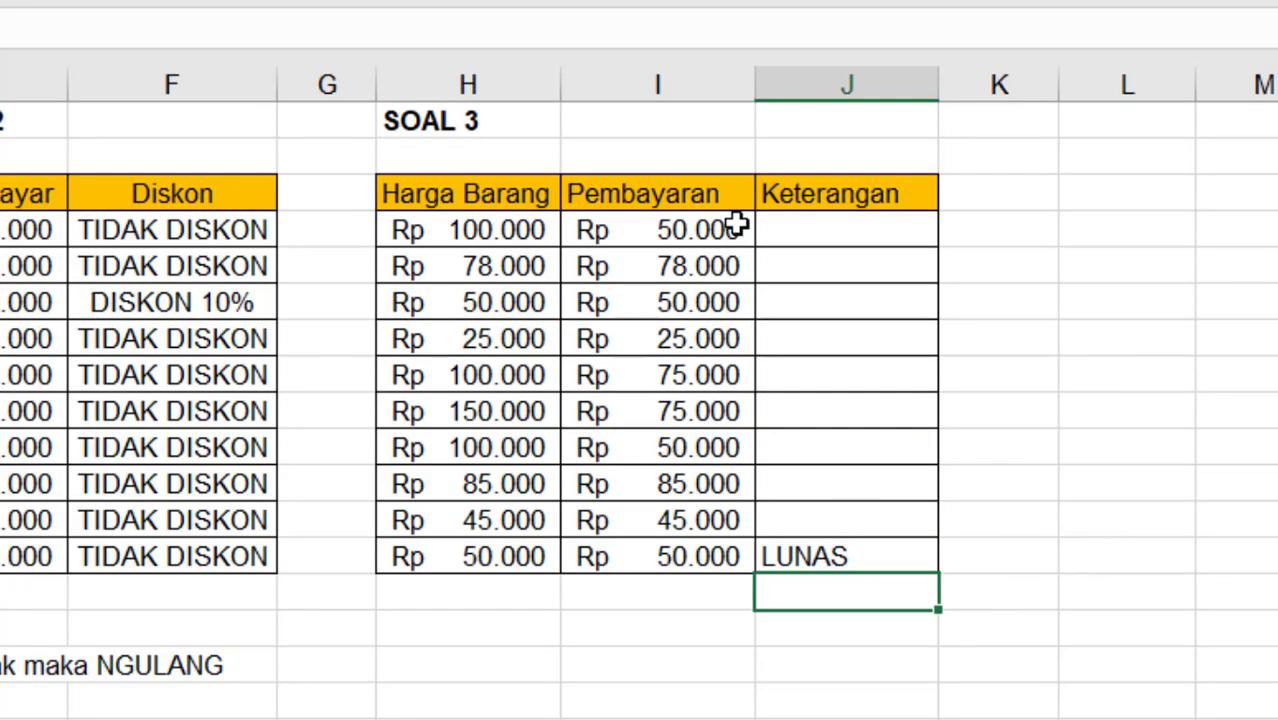
pyautogui.click(827, 560)
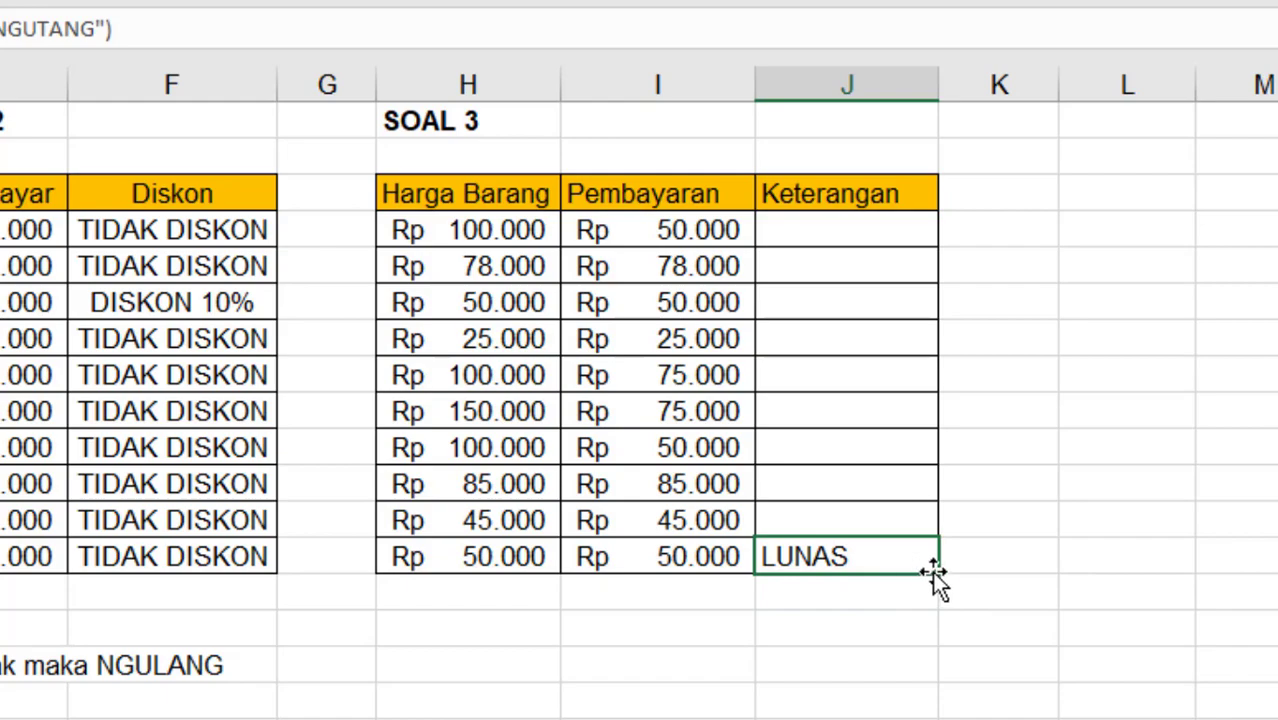
pyautogui.moveTo(936, 574); pyautogui.dragTo(956, 224)
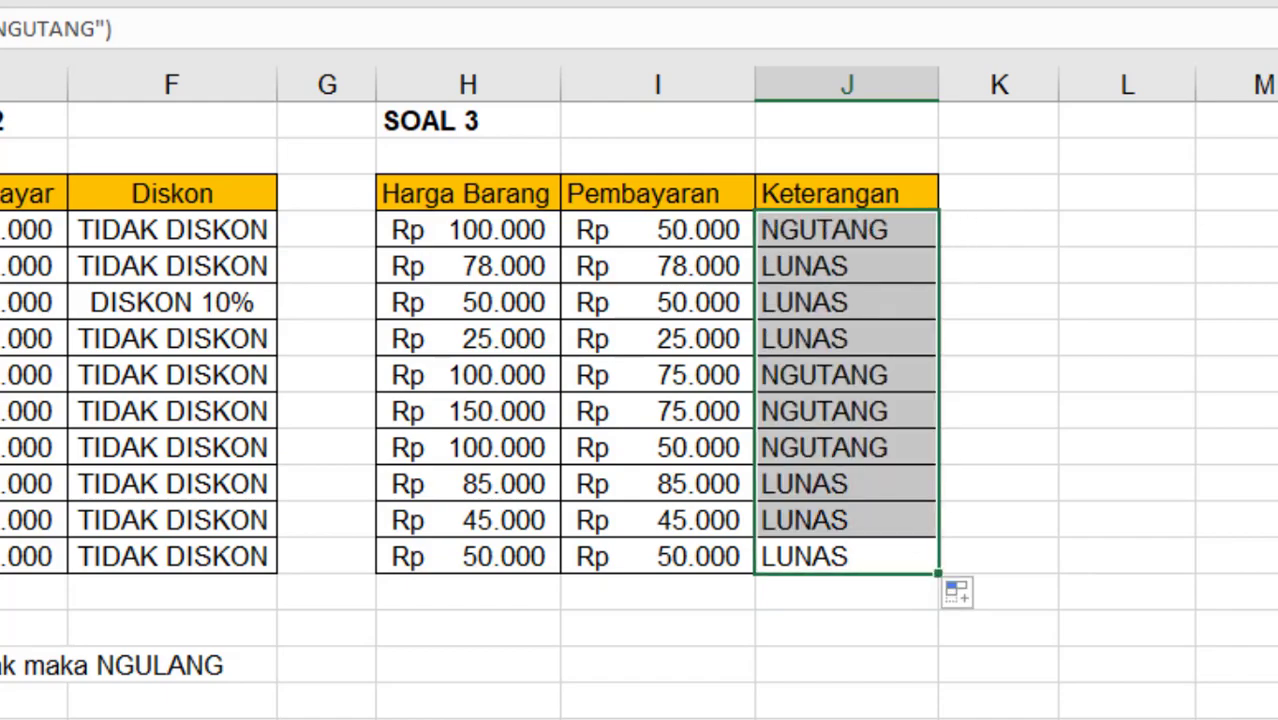